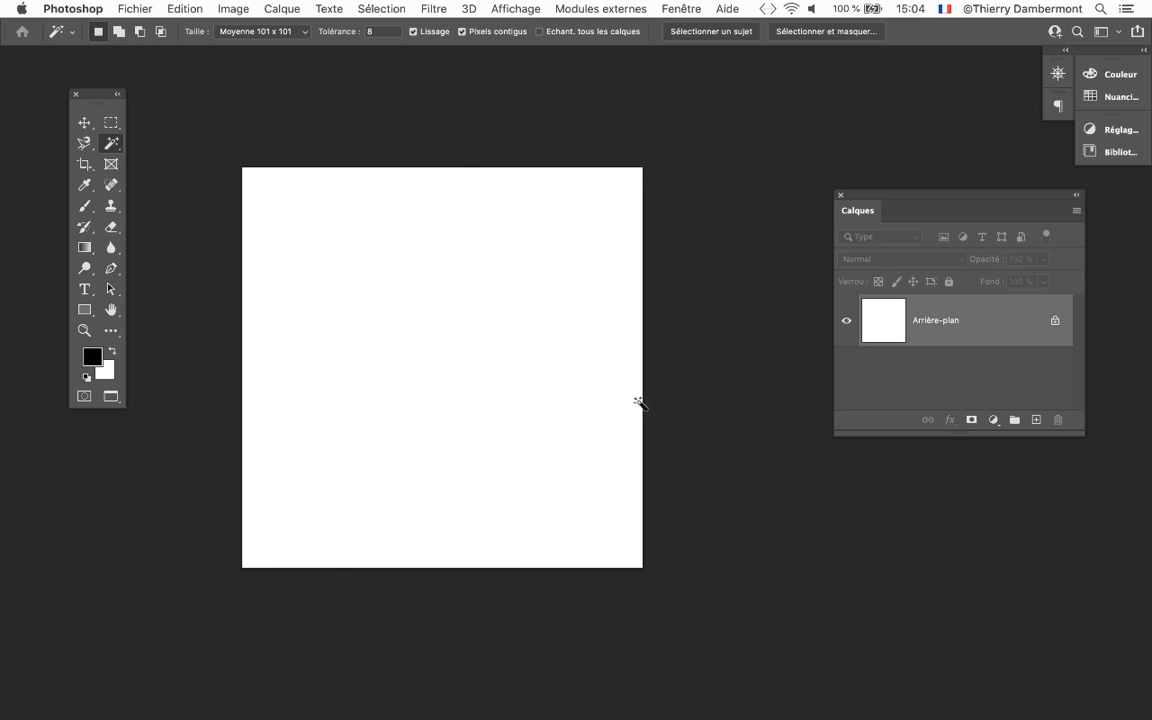
Check the blank document's dimensions and resolution in the Image Size settings without changing them.
click(194, 12)
mouse_move(225, 10)
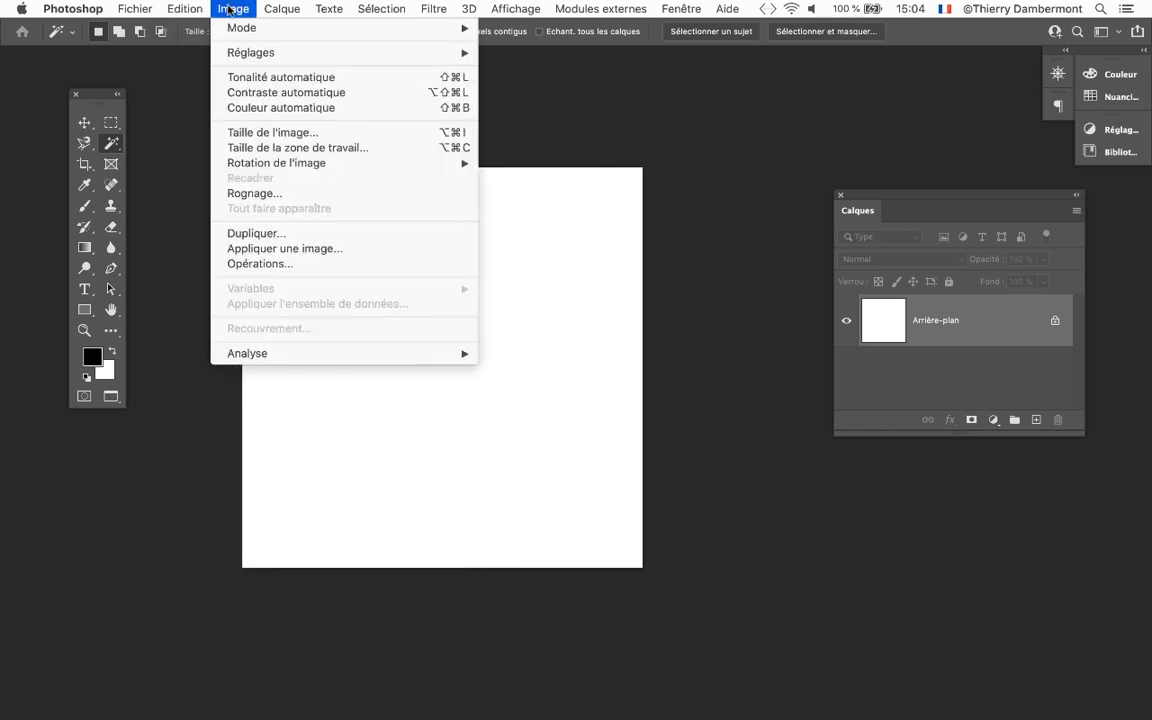
click(245, 130)
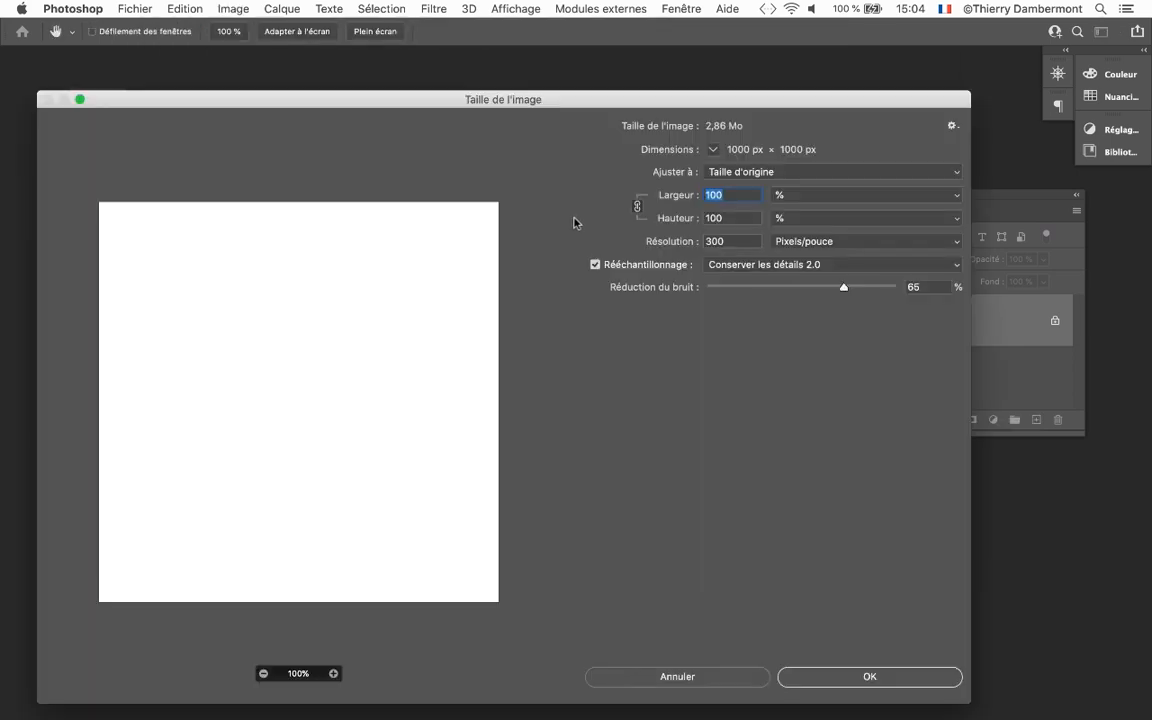
drag(967, 700, 920, 361)
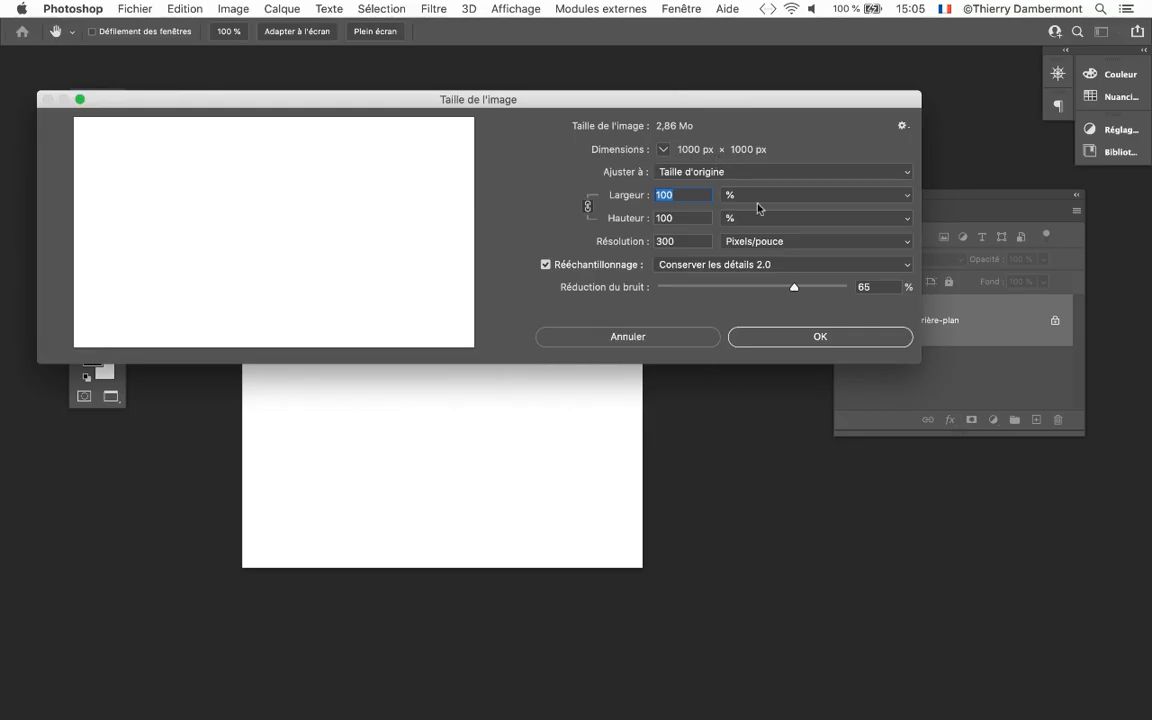
click(650, 340)
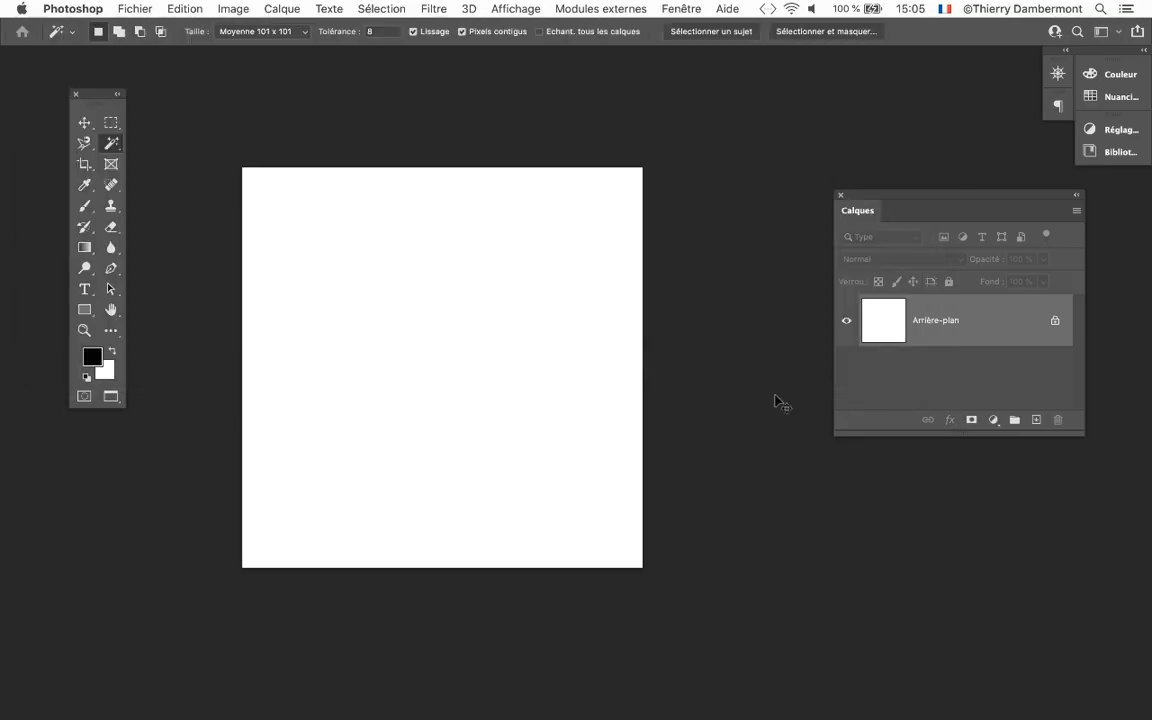
Place rubber-47244_960_720.psd as an embedded object and scale it down around its centre to about 14%.
click(130, 8)
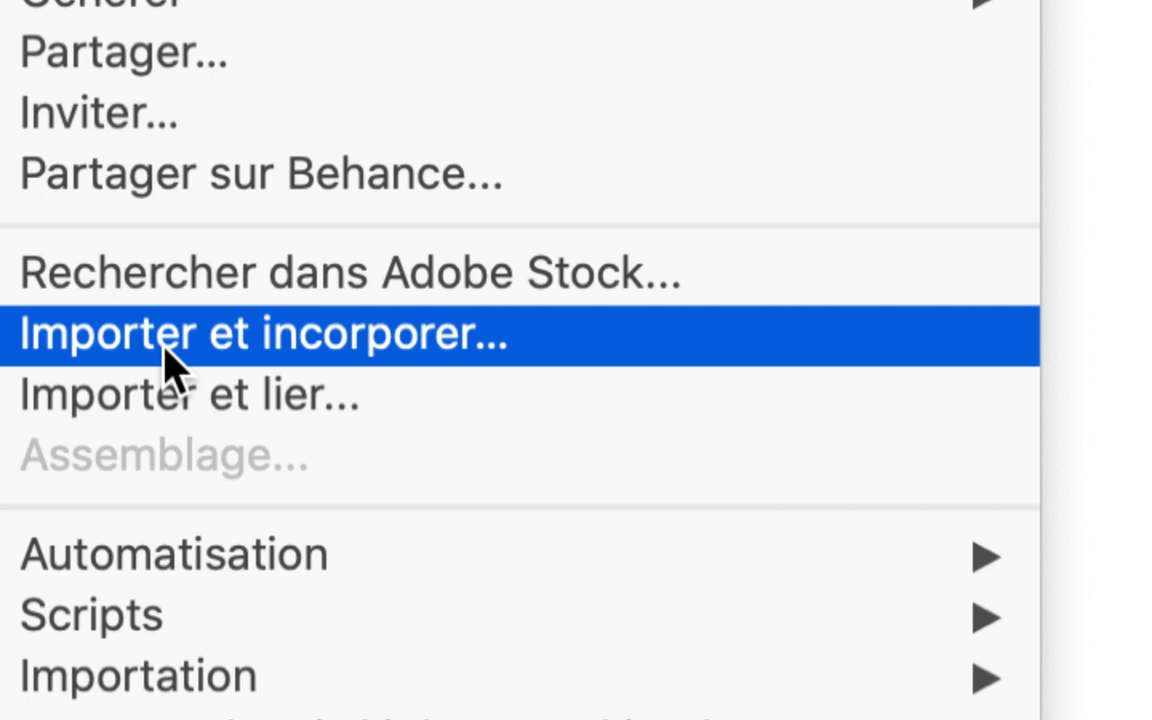
click(165, 345)
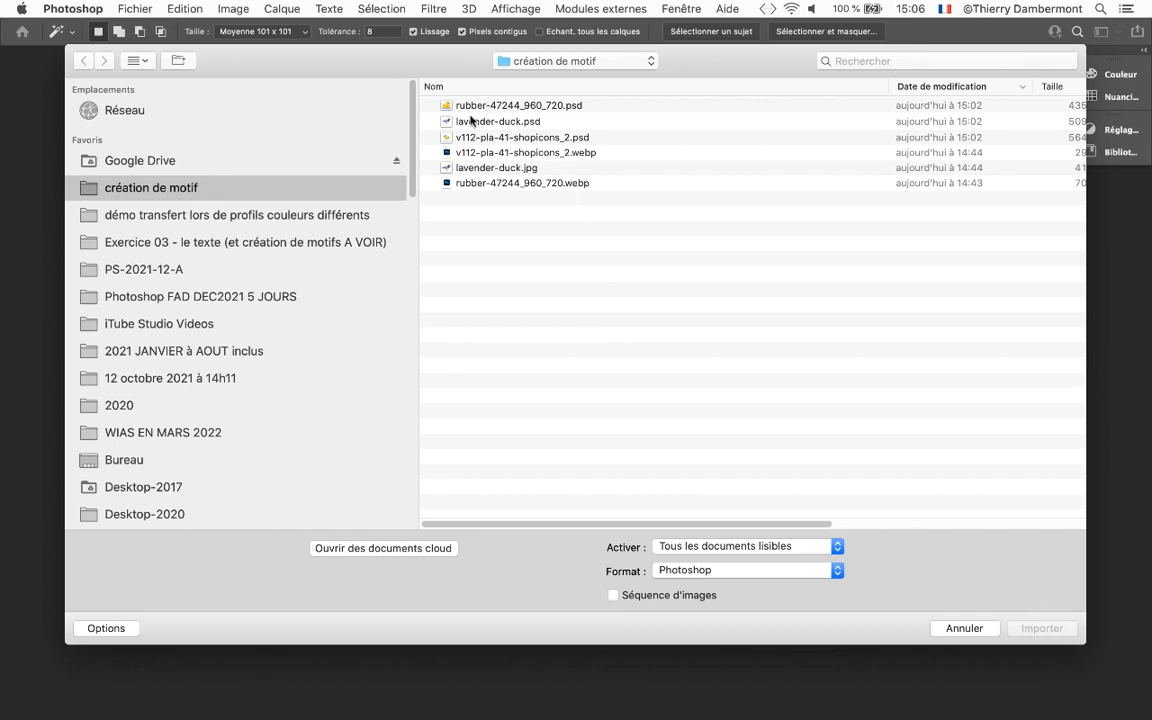
click(425, 107)
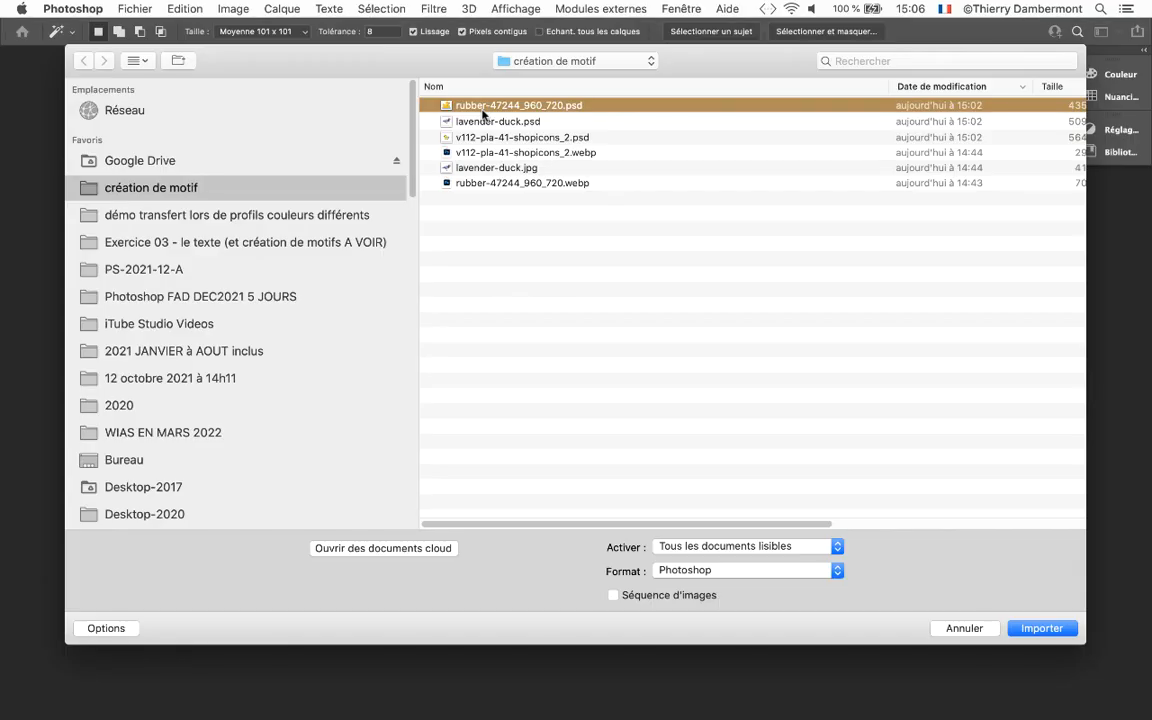
click(1064, 628)
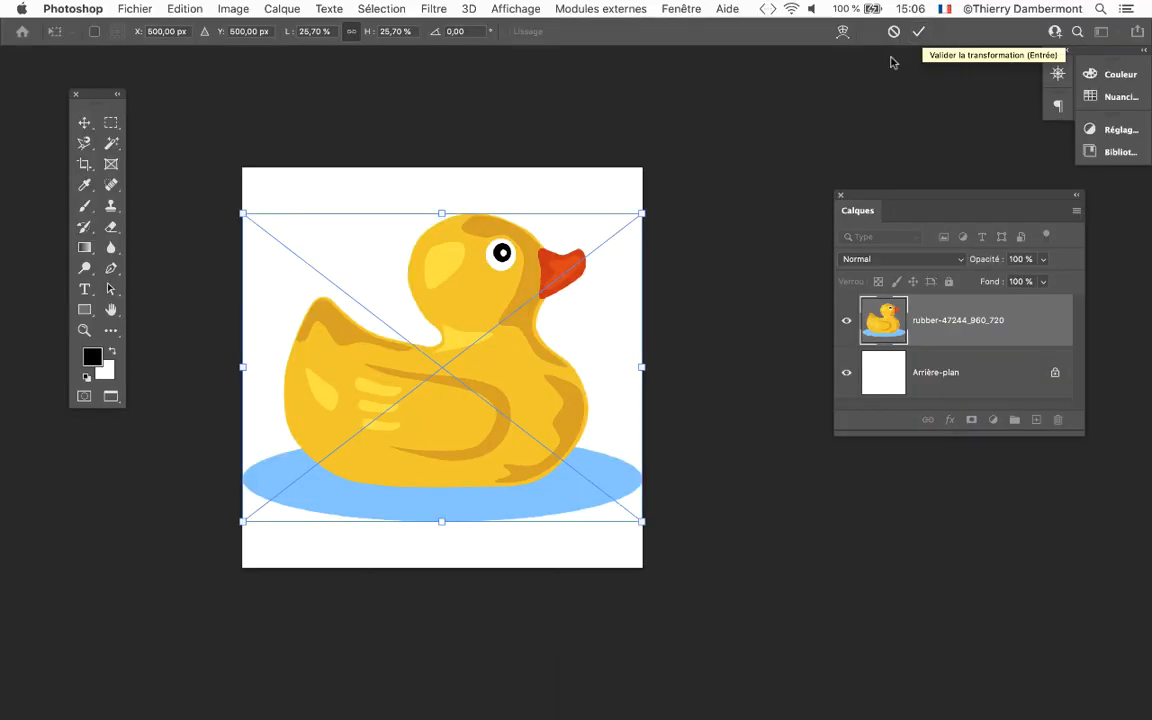
drag(641, 213, 566, 306)
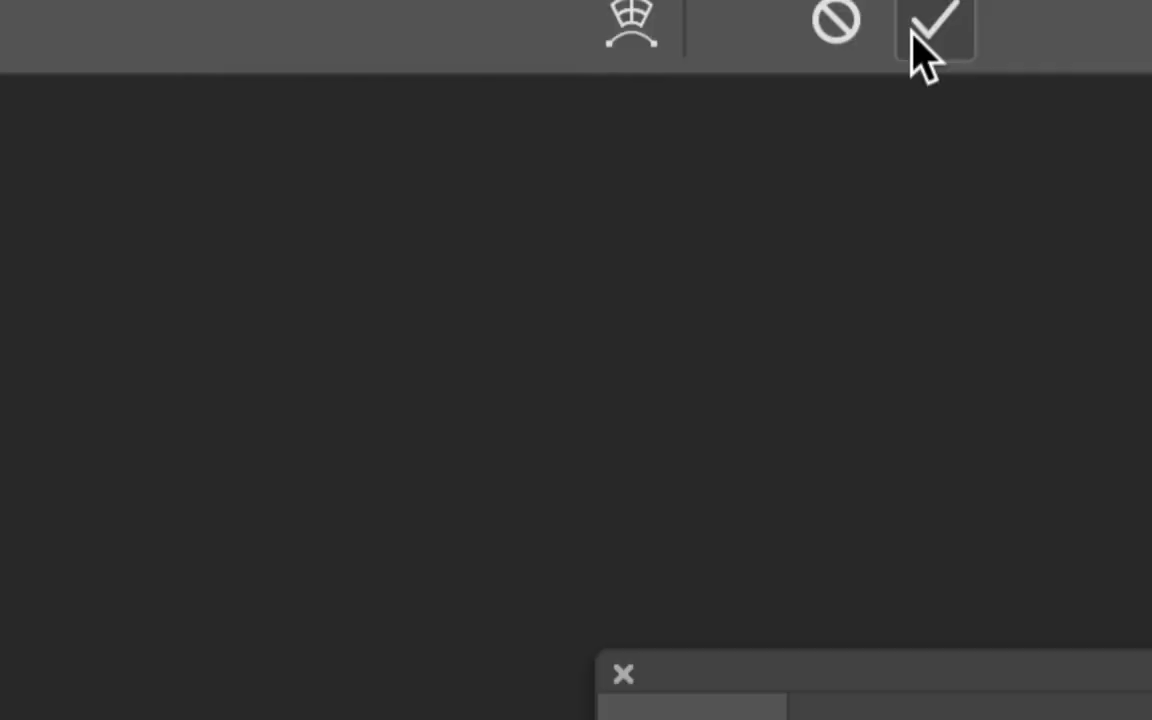
click(917, 33)
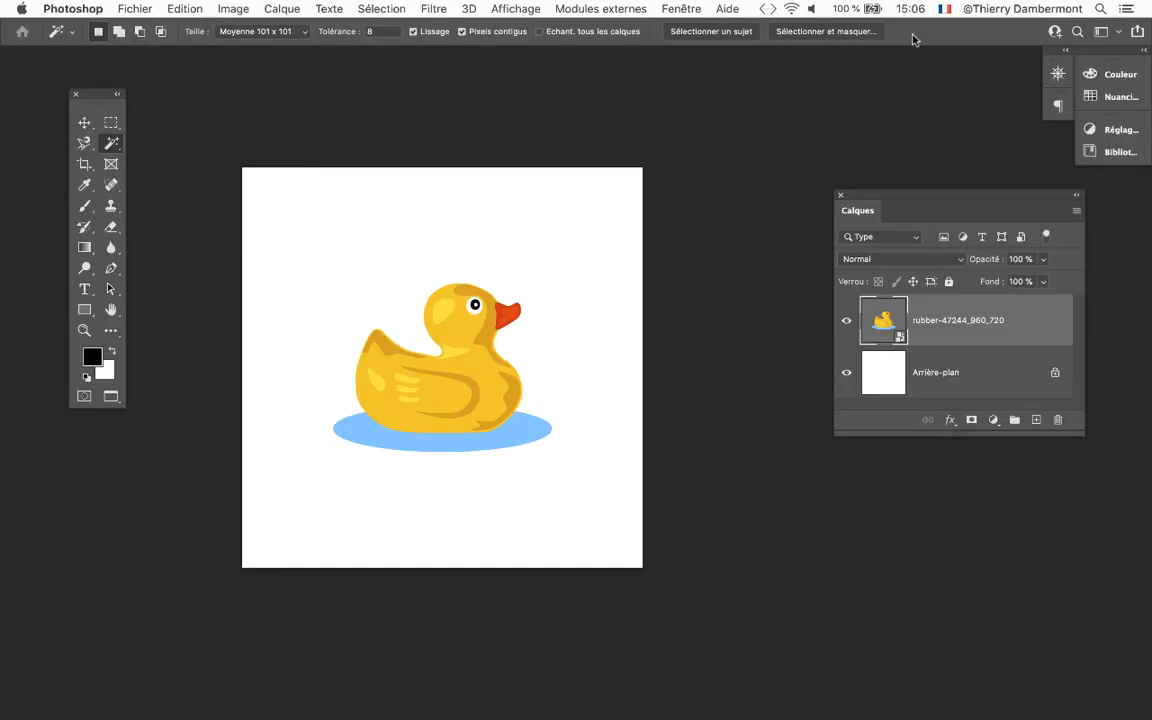
Lengthen the Layers panel, examine the smart object badge on the duck layer's thumbnail, and set the panel clear of the canvas.
scroll(416, 349, up, 1)
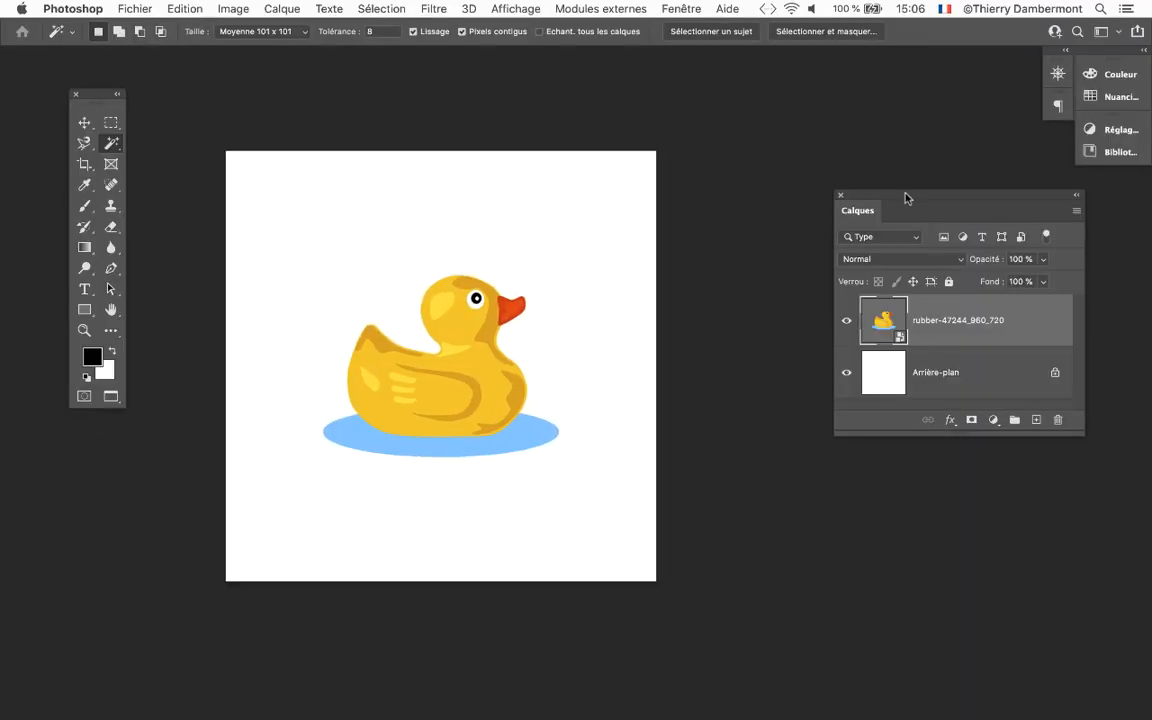
drag(907, 197, 779, 210)
drag(950, 444, 971, 551)
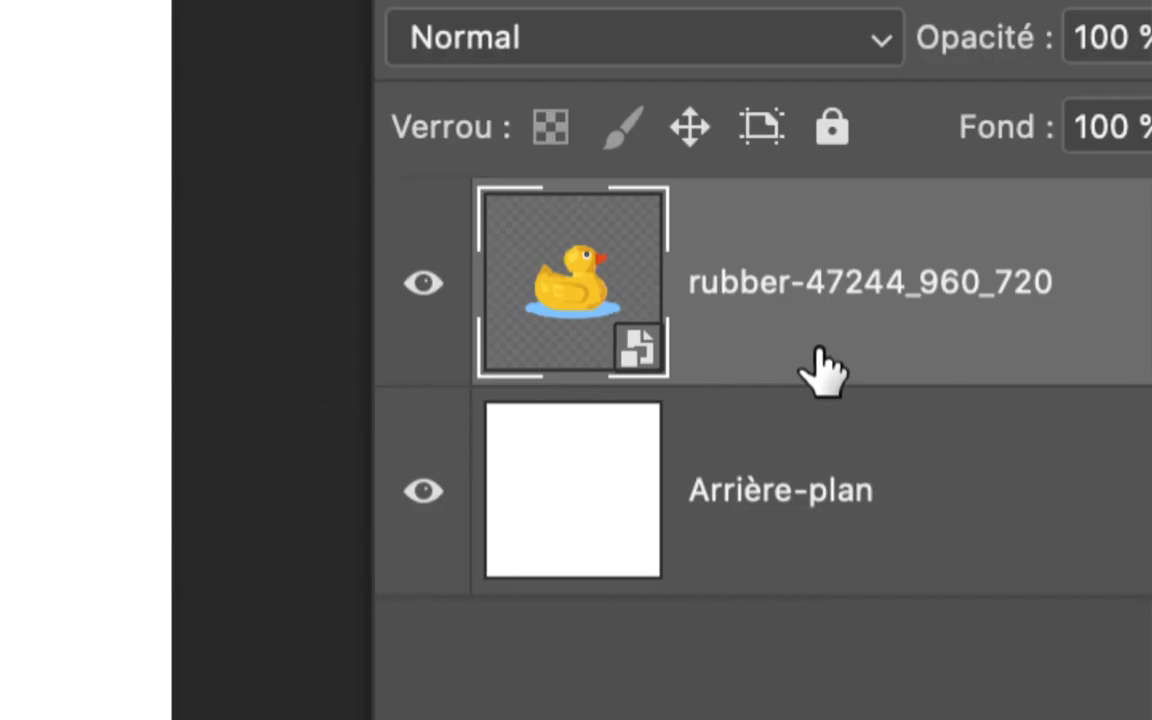
drag(645, 362, 647, 368)
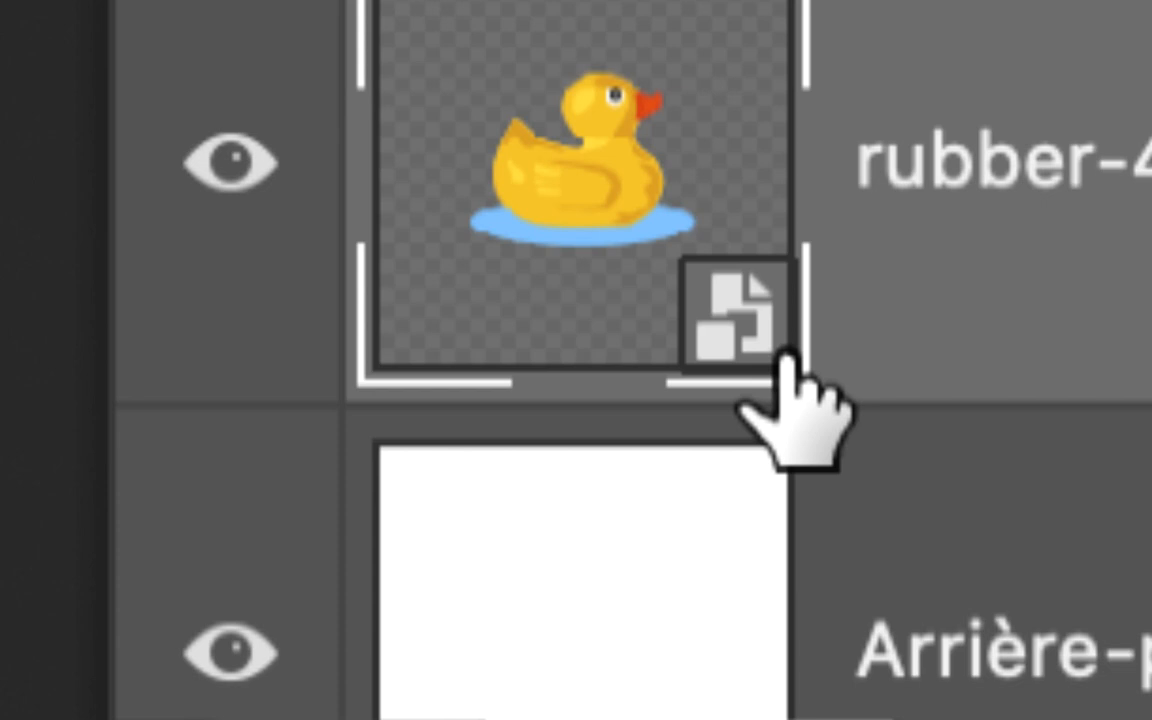
drag(787, 355, 775, 388)
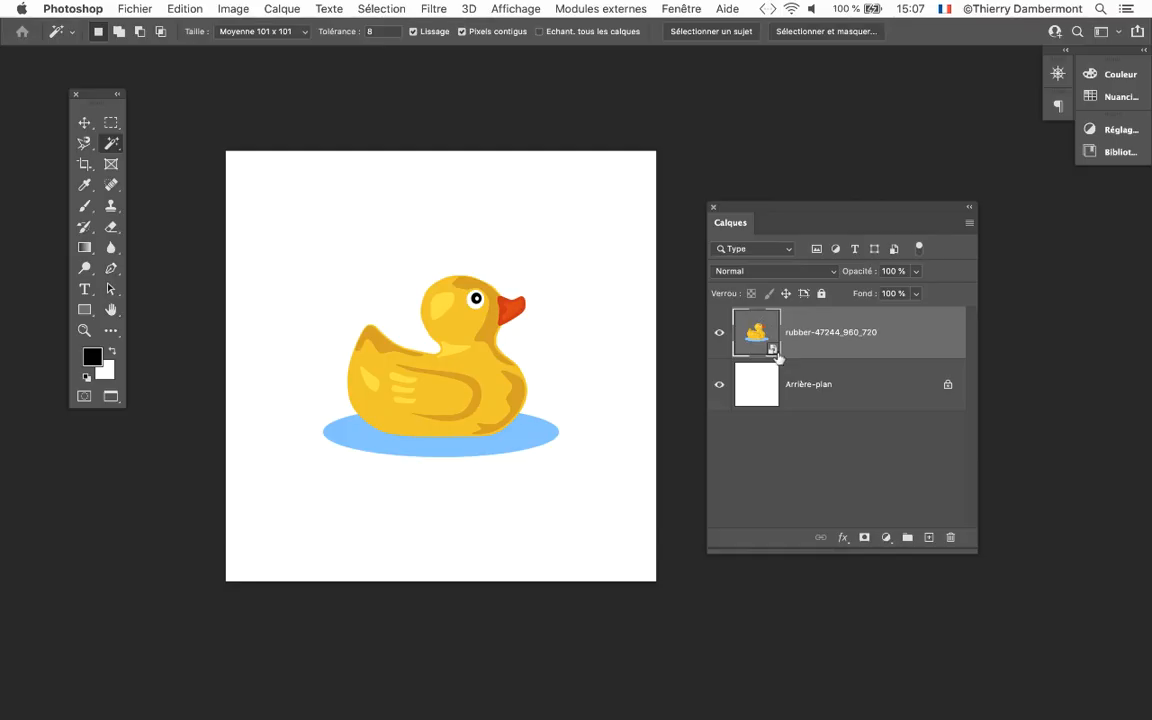
drag(757, 208, 882, 188)
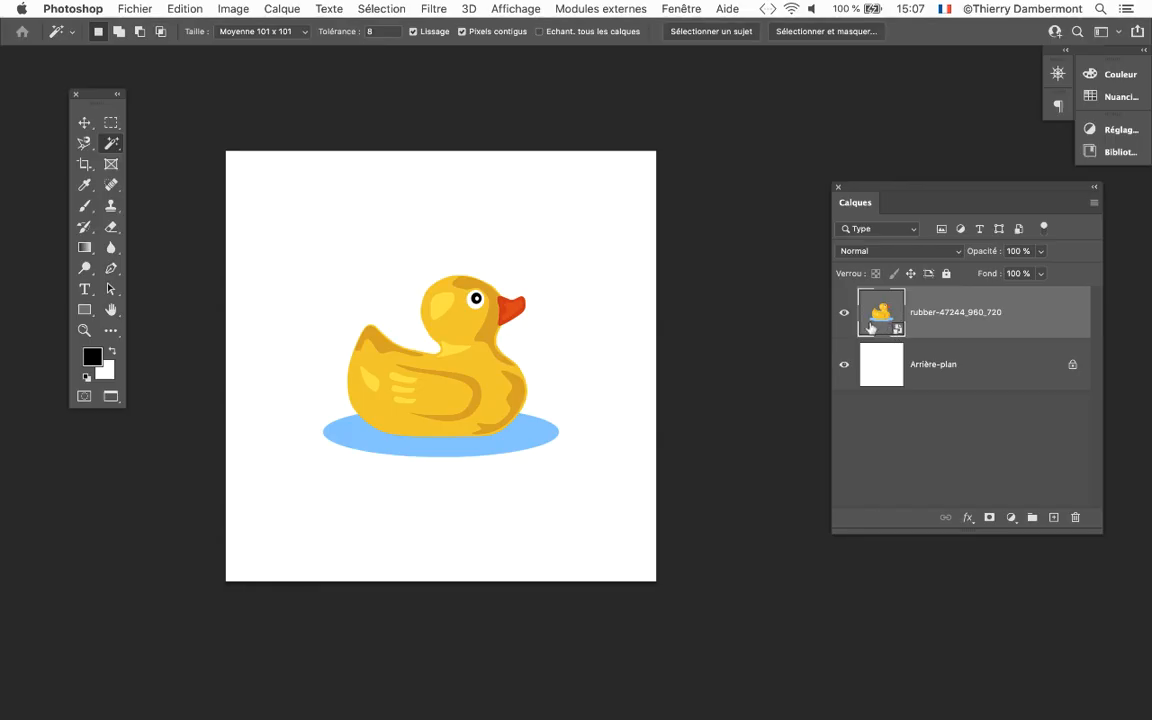
Shrink the duck smart object around its centre to about 0.89% of its original size with Free Transform.
click(86, 127)
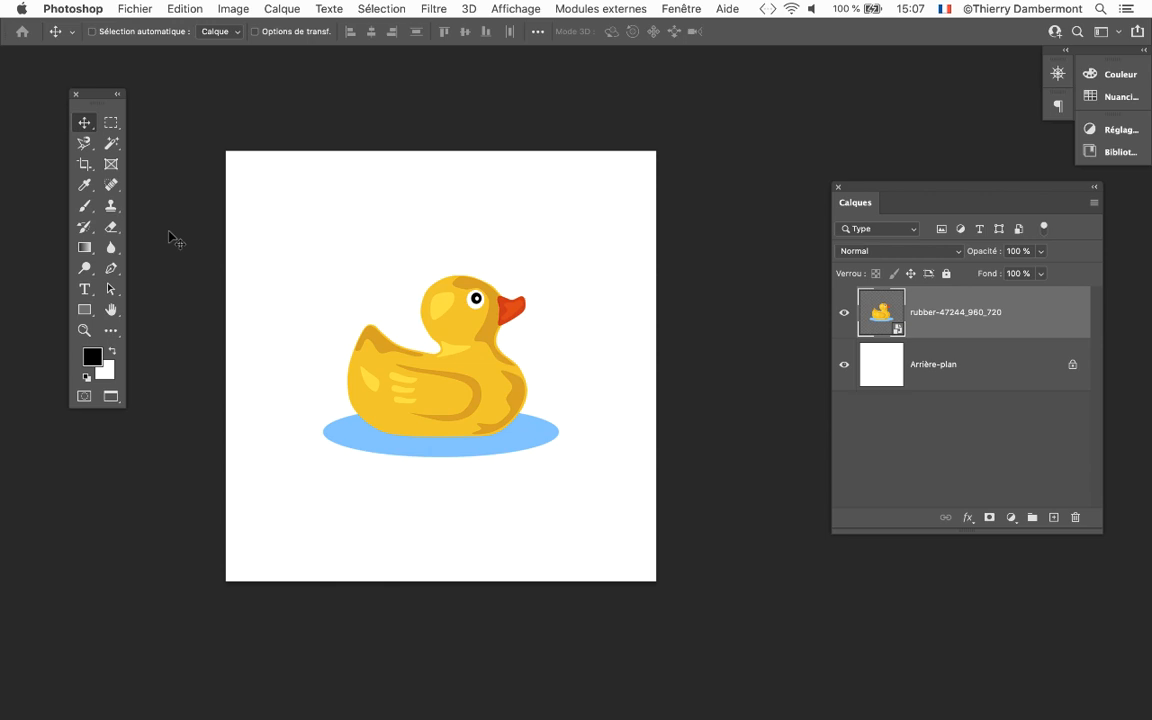
key(super)
key(super+t)
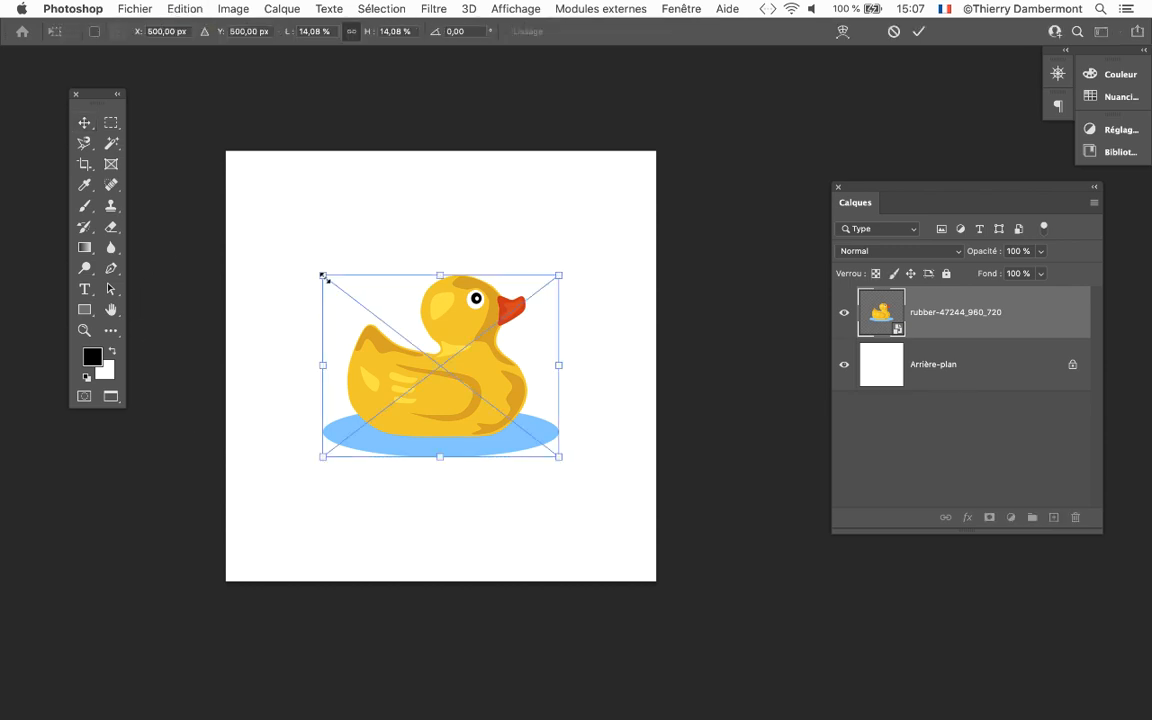
scroll(321, 275, up, 1)
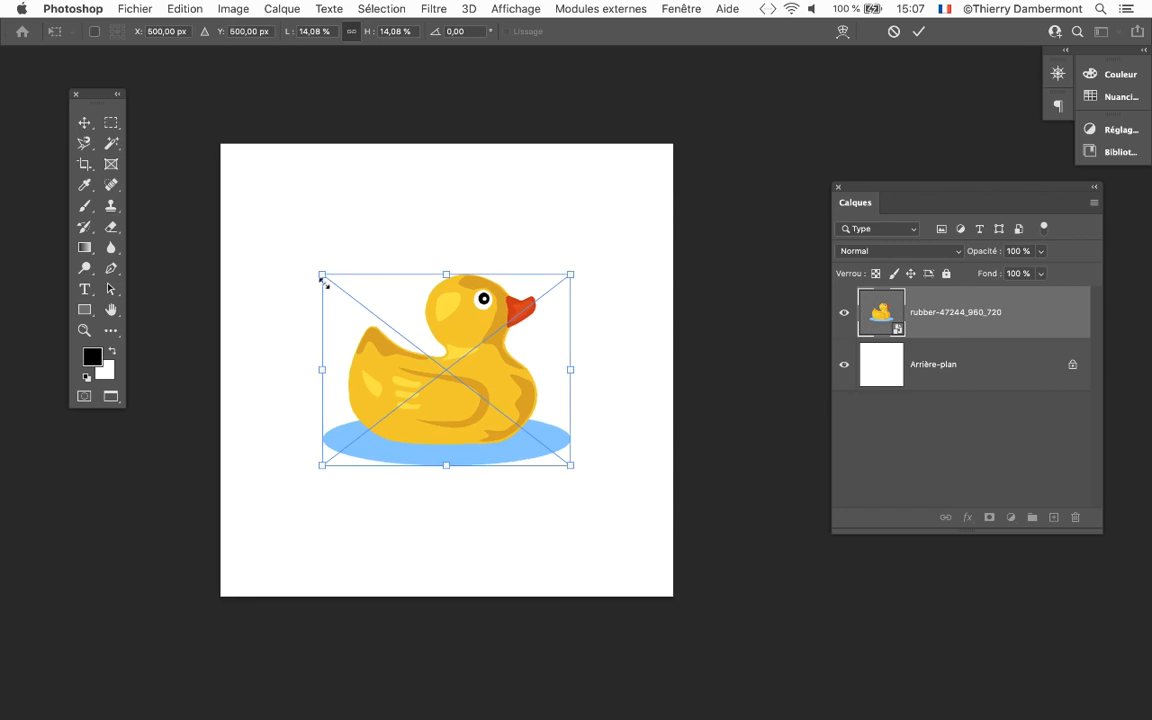
drag(320, 274, 429, 353)
key(super+z)
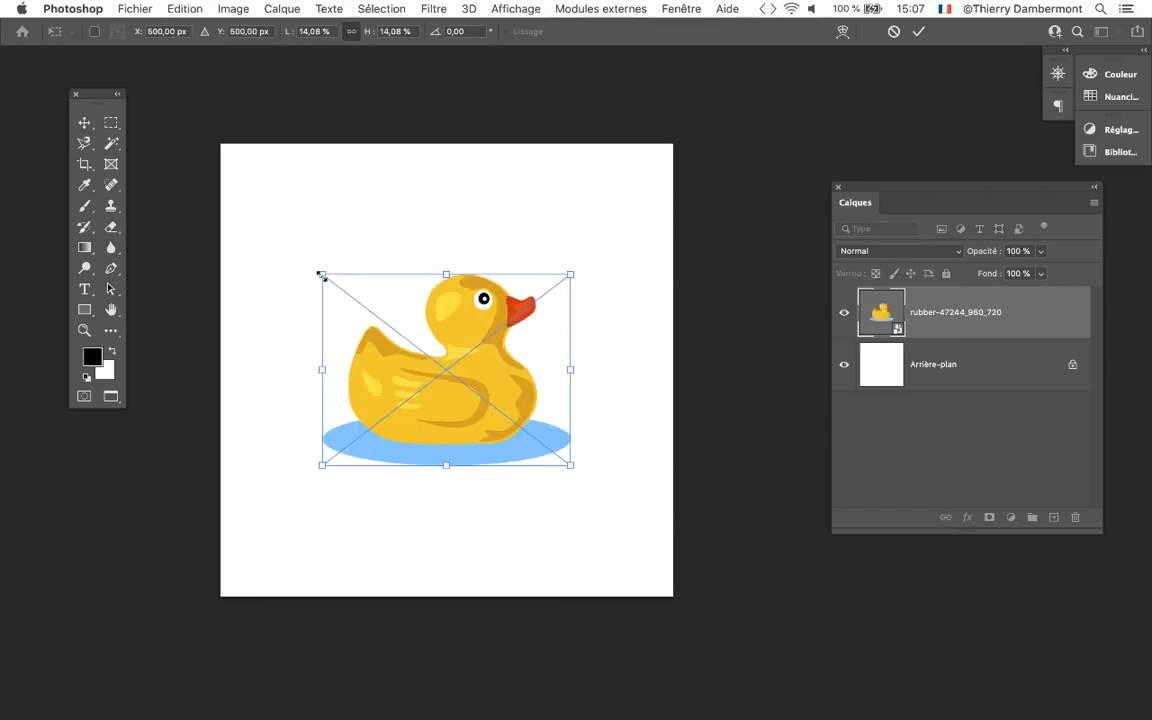
drag(320, 274, 435, 372)
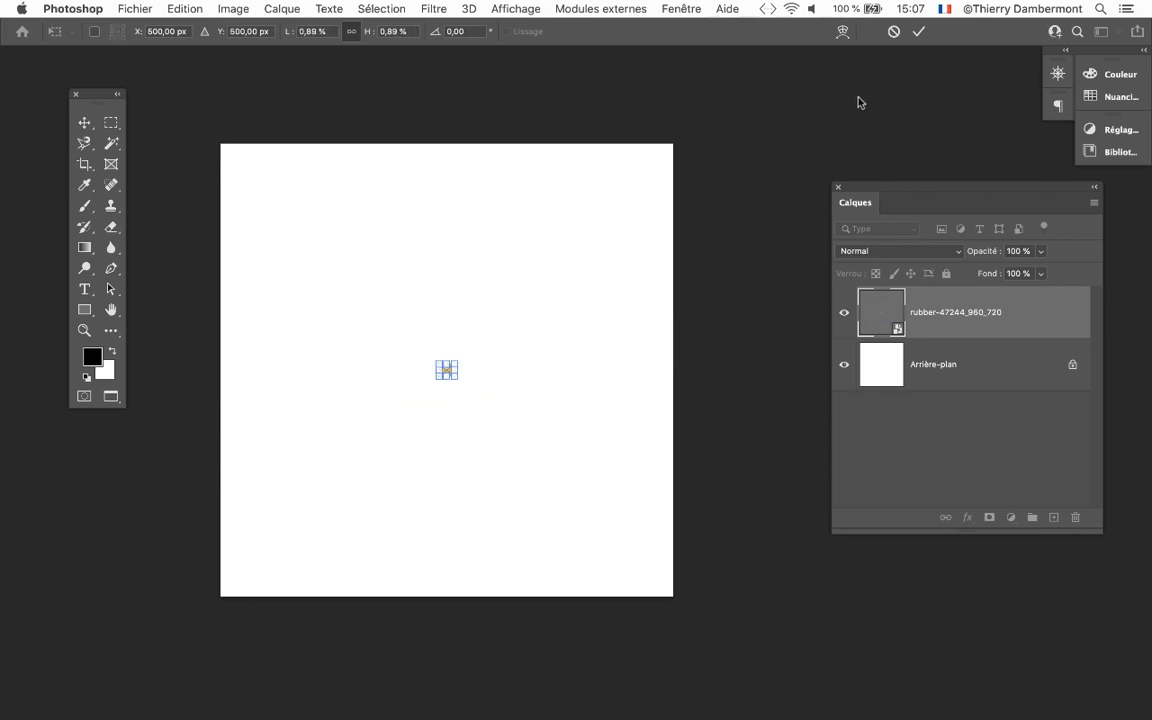
click(918, 31)
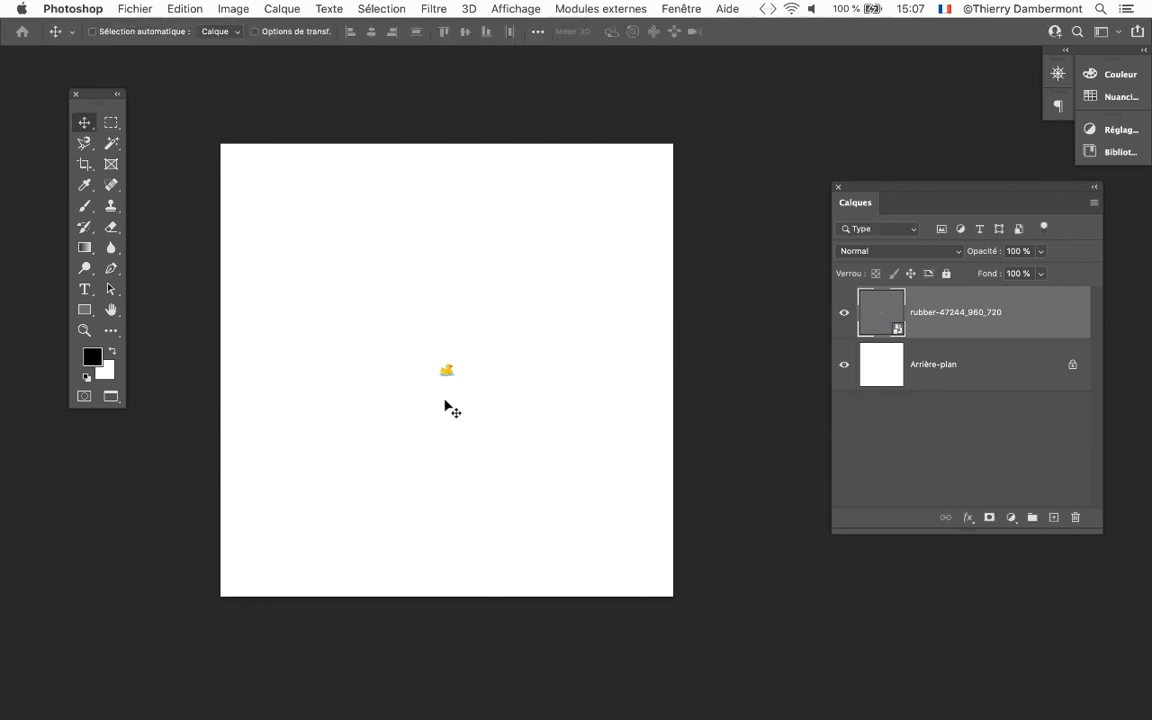
Examine the shrunken duck up close to judge its pixel detail, comparing it with its appearance at normal magnification.
scroll(450, 371, up, 5)
scroll(450, 377, up, 8)
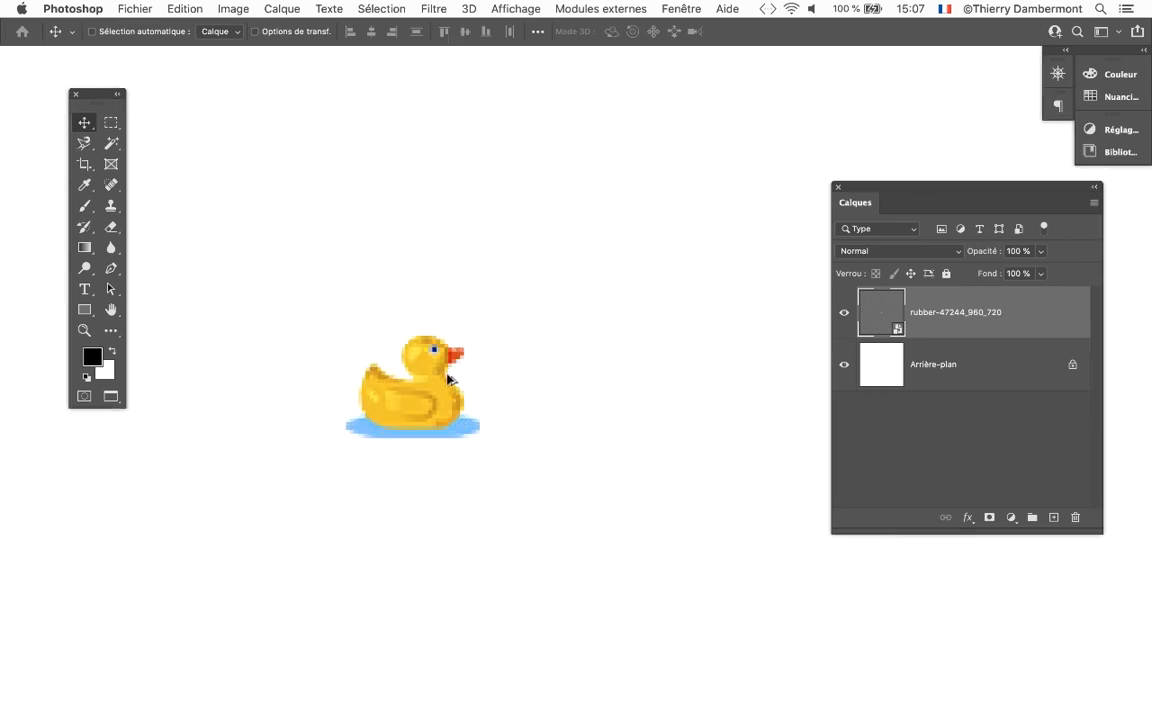
drag(446, 380, 612, 394)
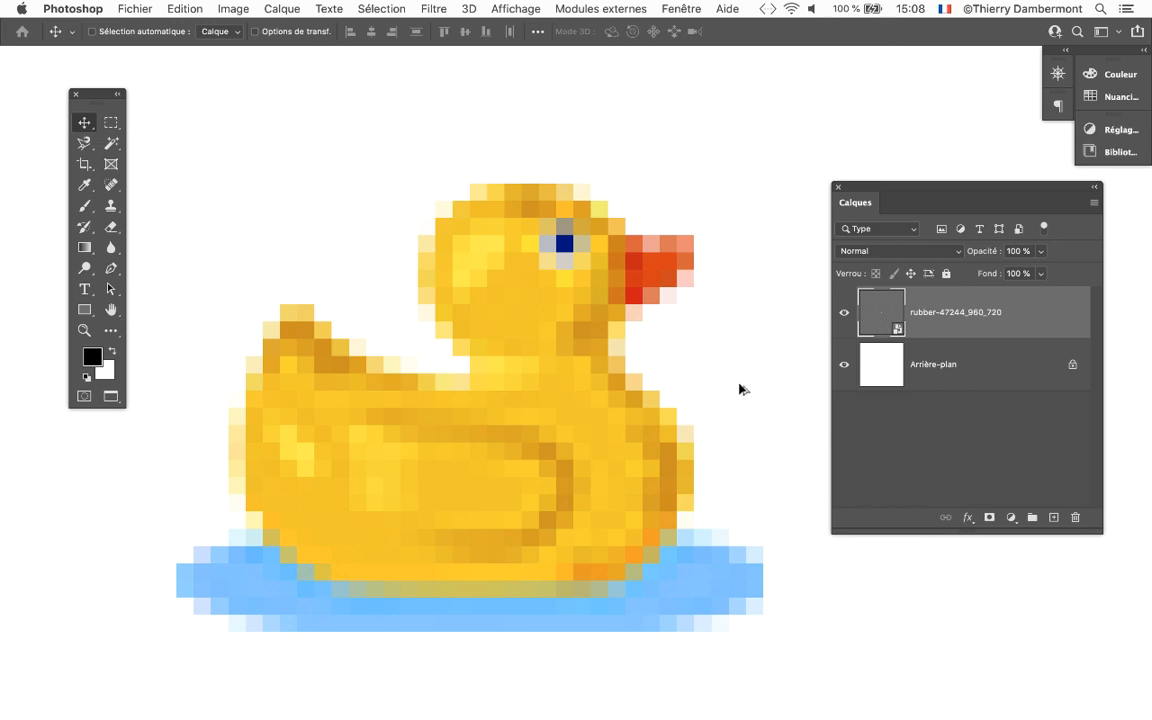
scroll(740, 388, down, 2)
scroll(740, 388, down, 6)
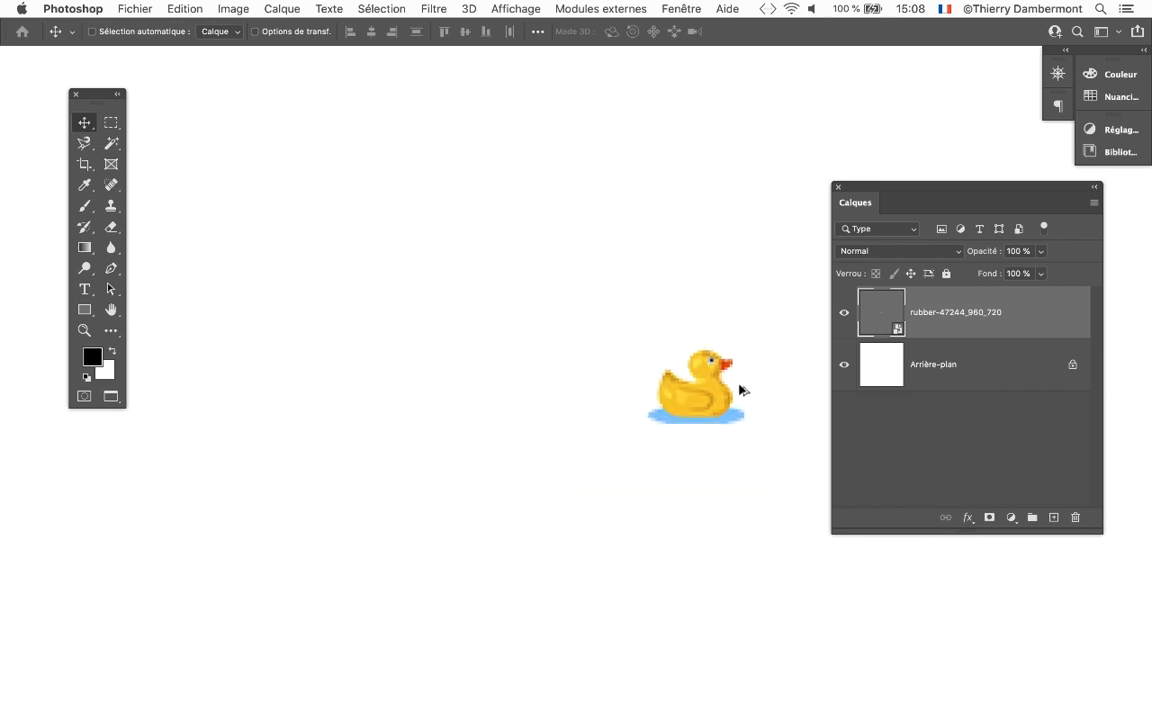
scroll(741, 392, down, 2)
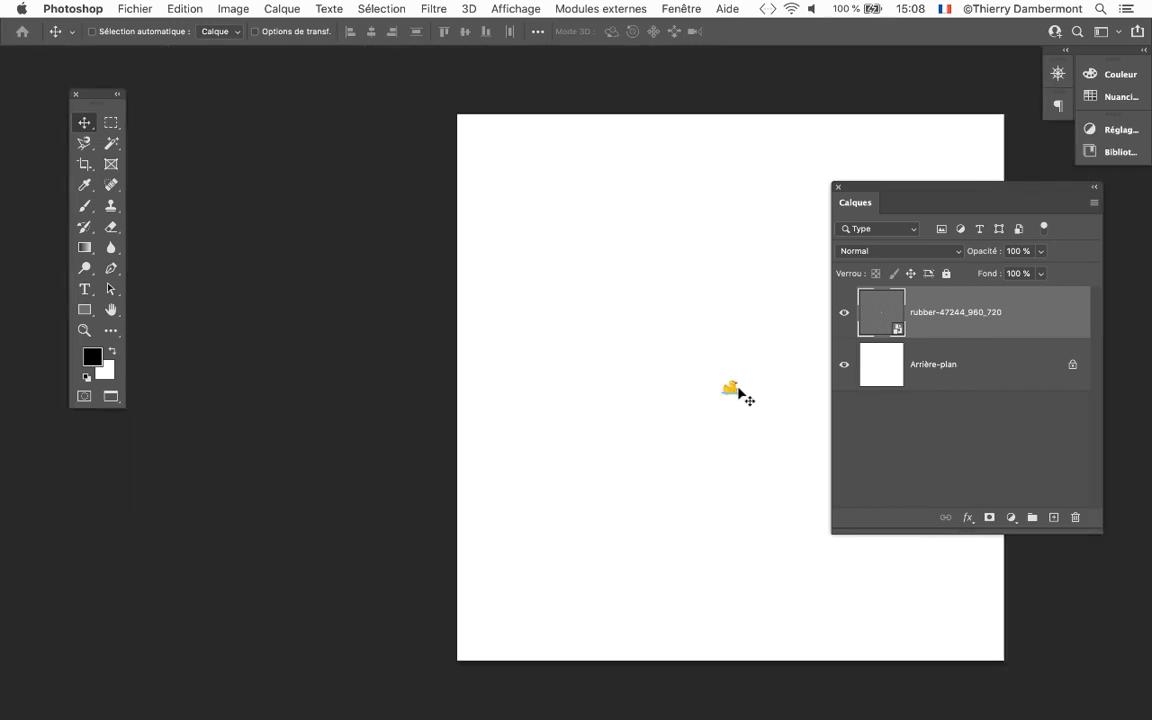
drag(746, 398, 496, 437)
scroll(505, 423, up, 8)
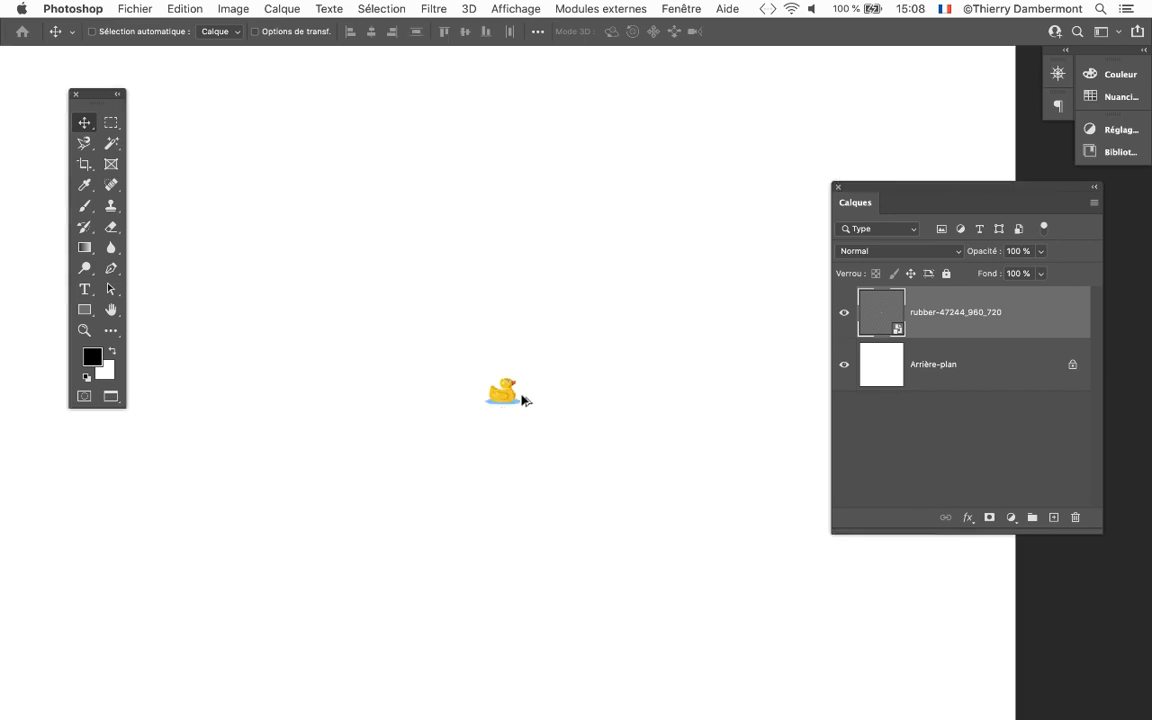
scroll(495, 397, up, 3)
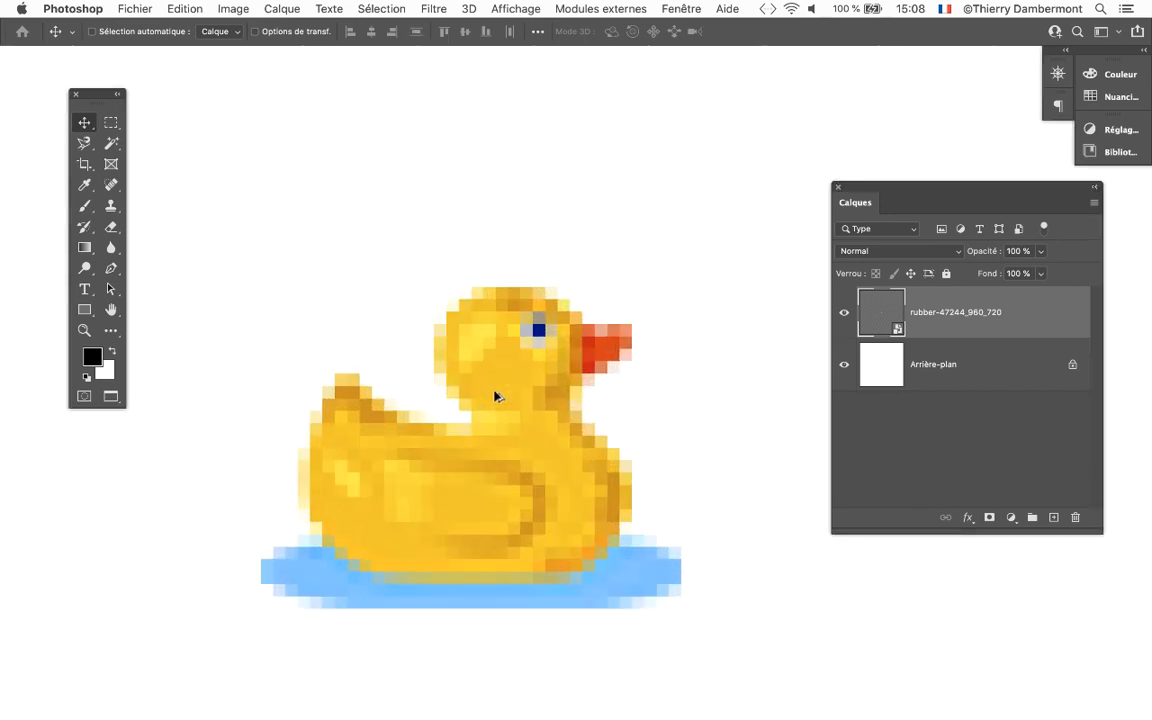
drag(469, 400, 476, 355)
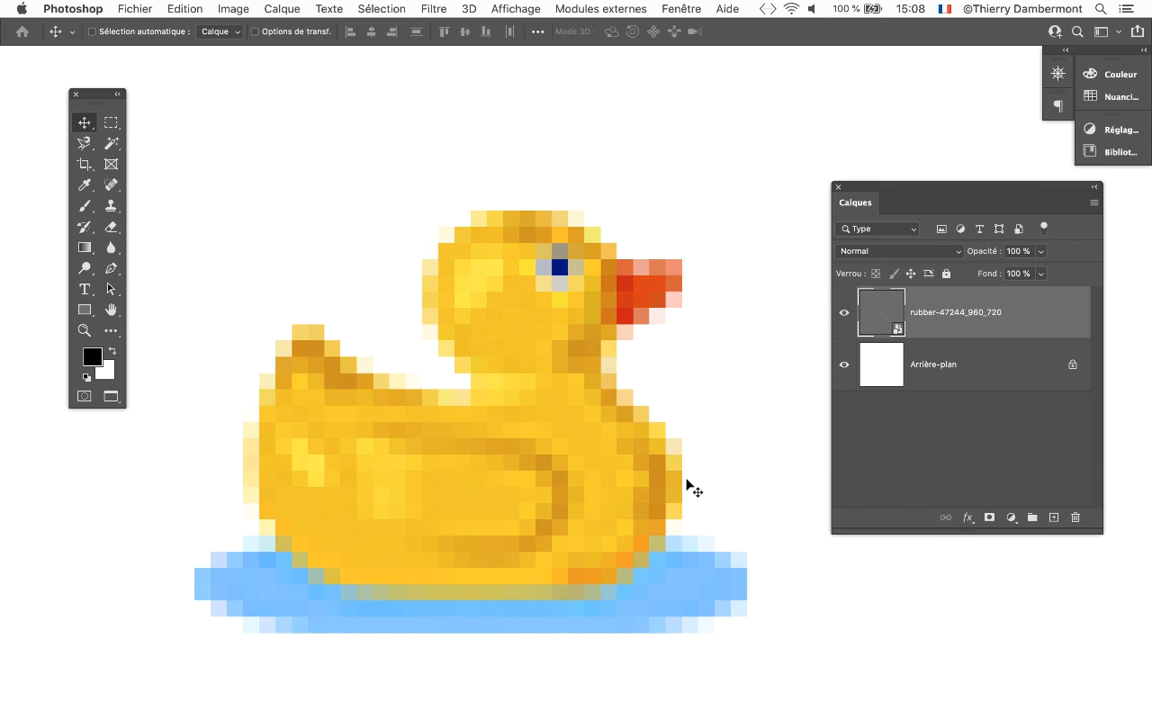
Scale the duck smart object back up around its centre to about 13.7% with Free Transform.
scroll(686, 488, down, 5)
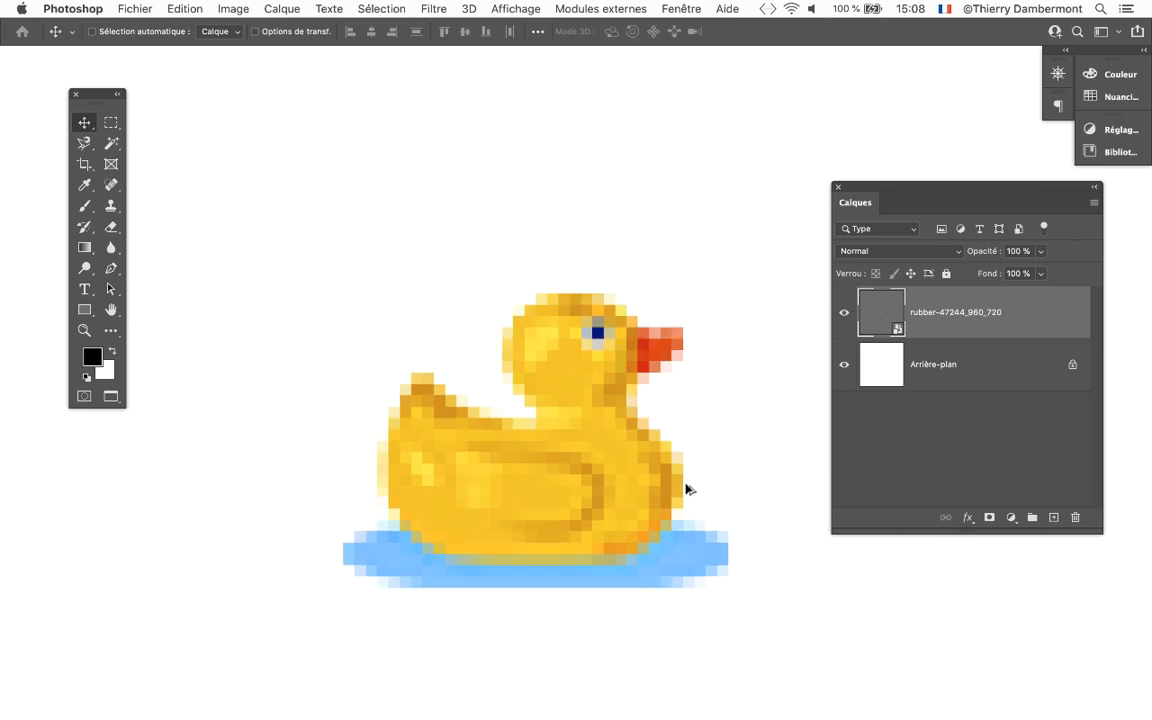
key(super+t)
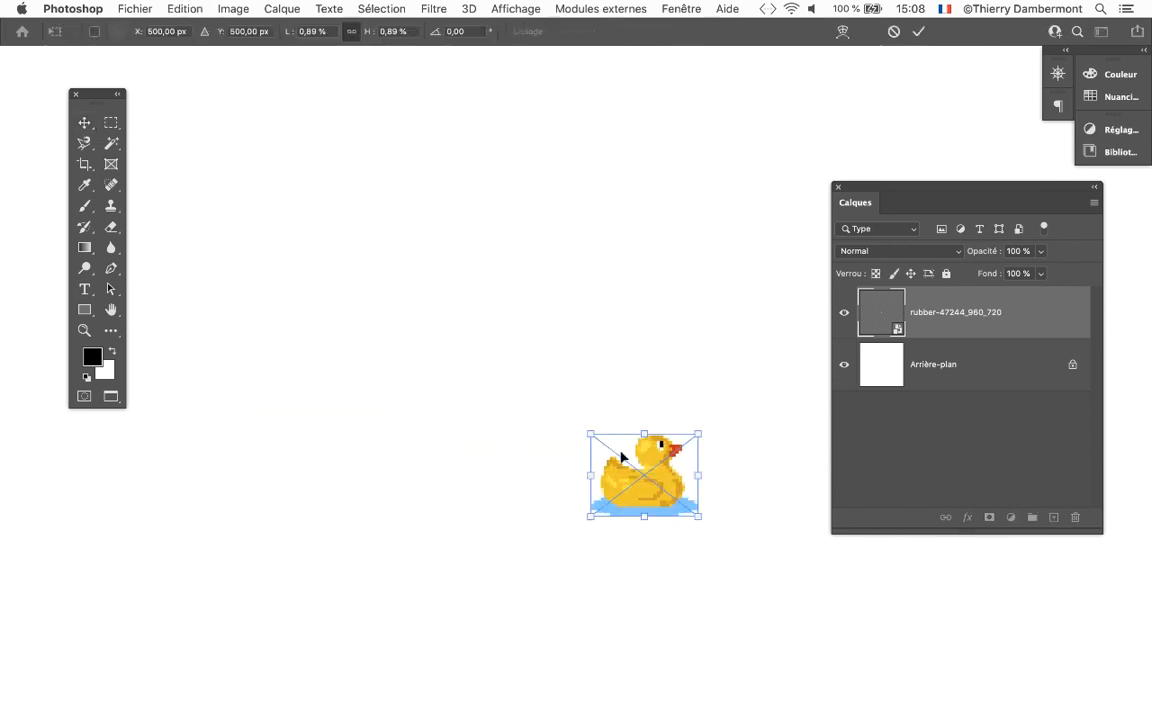
drag(589, 432, 360, 257)
scroll(650, 474, down, 4)
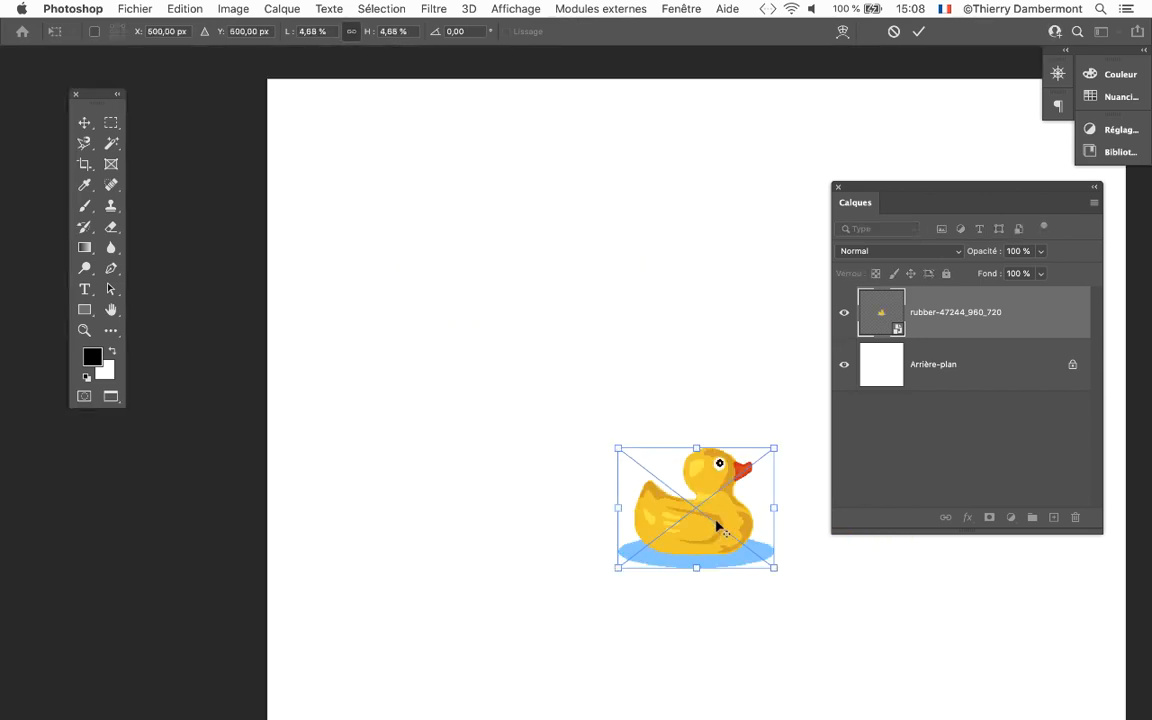
drag(619, 449, 458, 355)
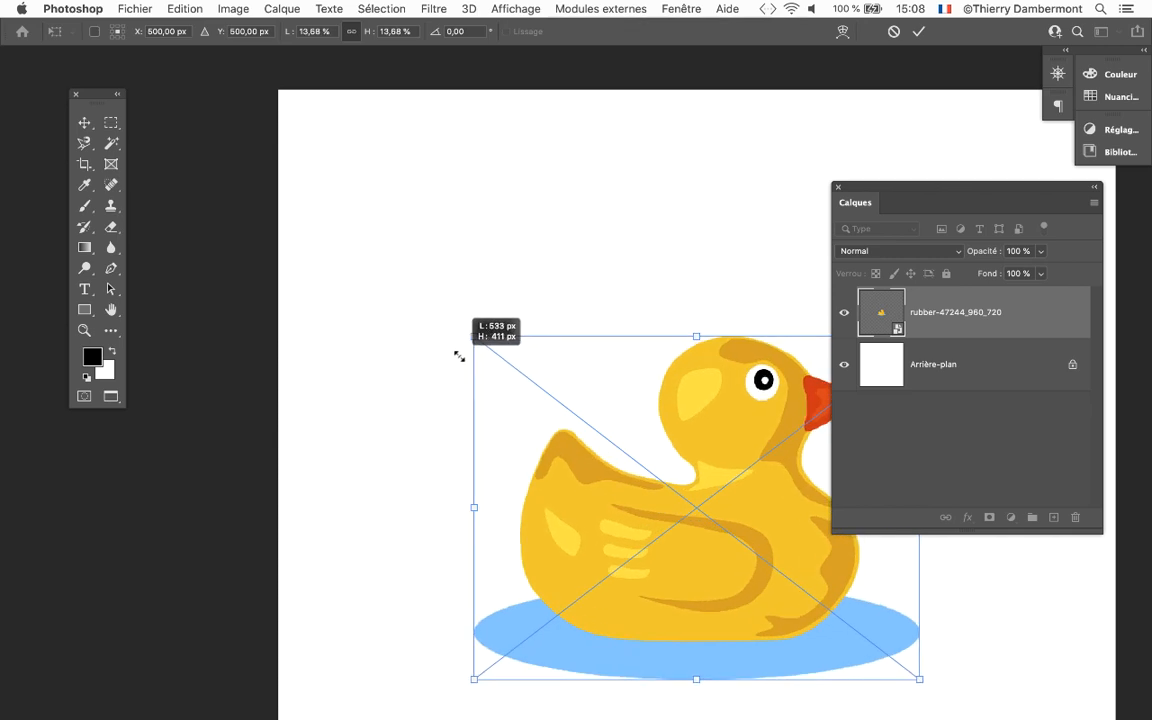
drag(746, 483, 504, 427)
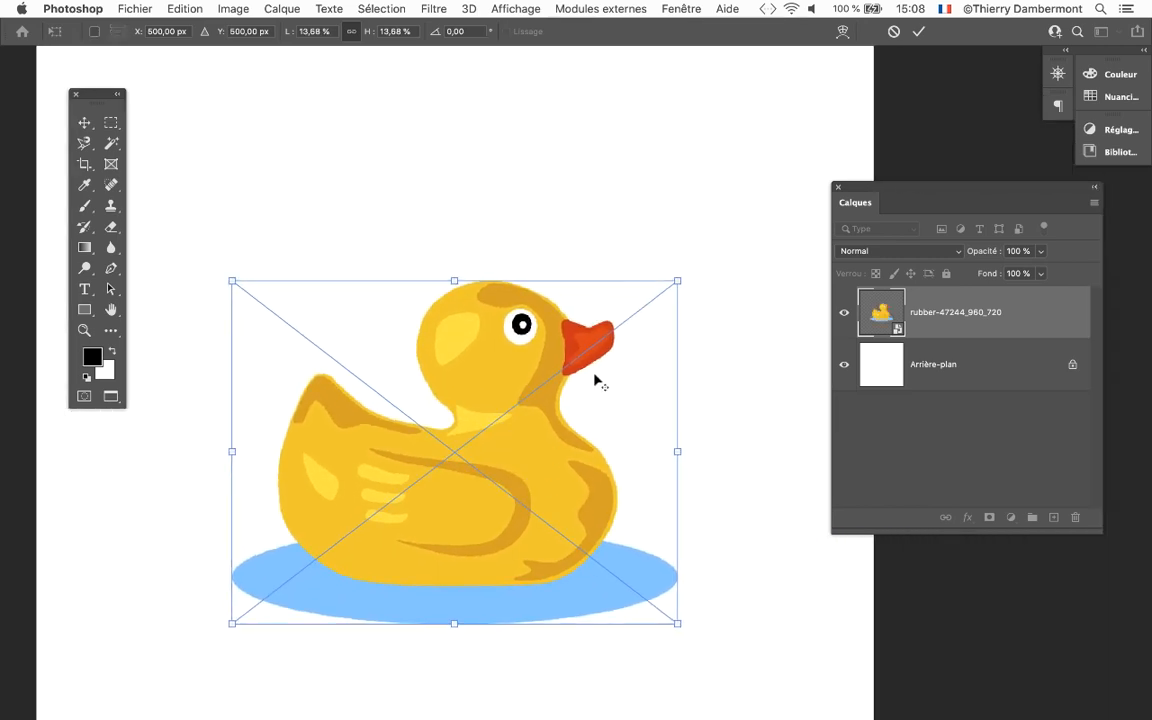
mouse_move(676, 283)
mouse_down()
mouse_move(722, 239)
mouse_move(679, 280)
mouse_up()
click(917, 32)
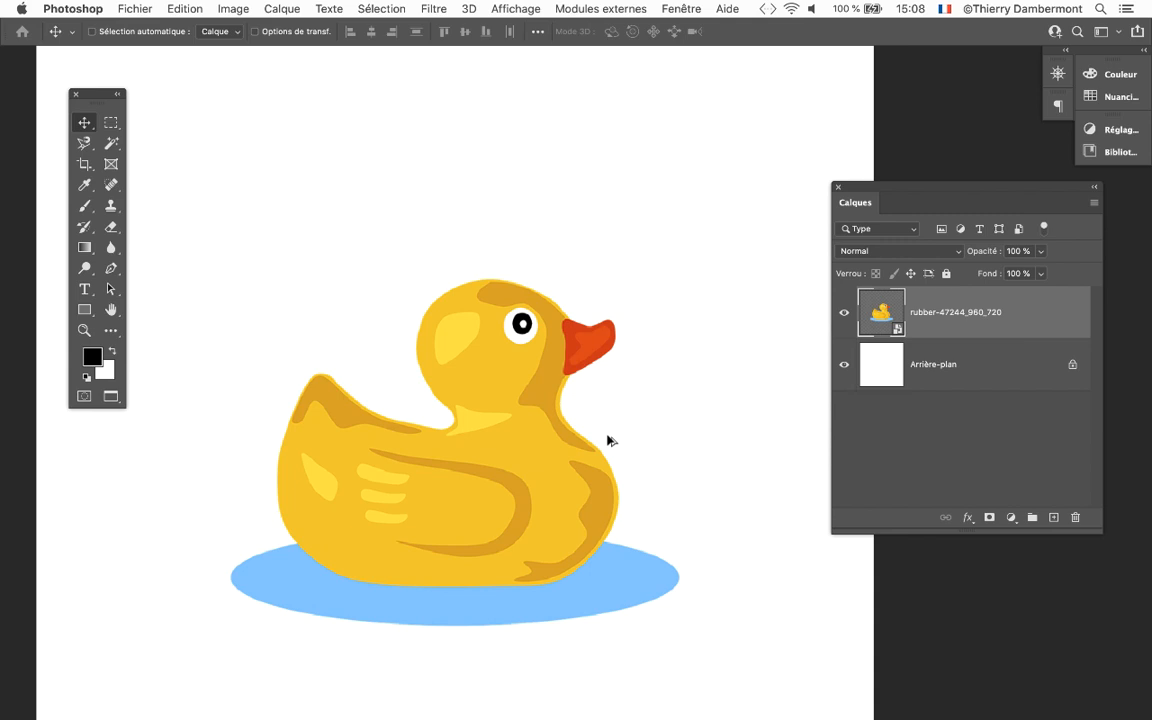
scroll(611, 440, down, 3)
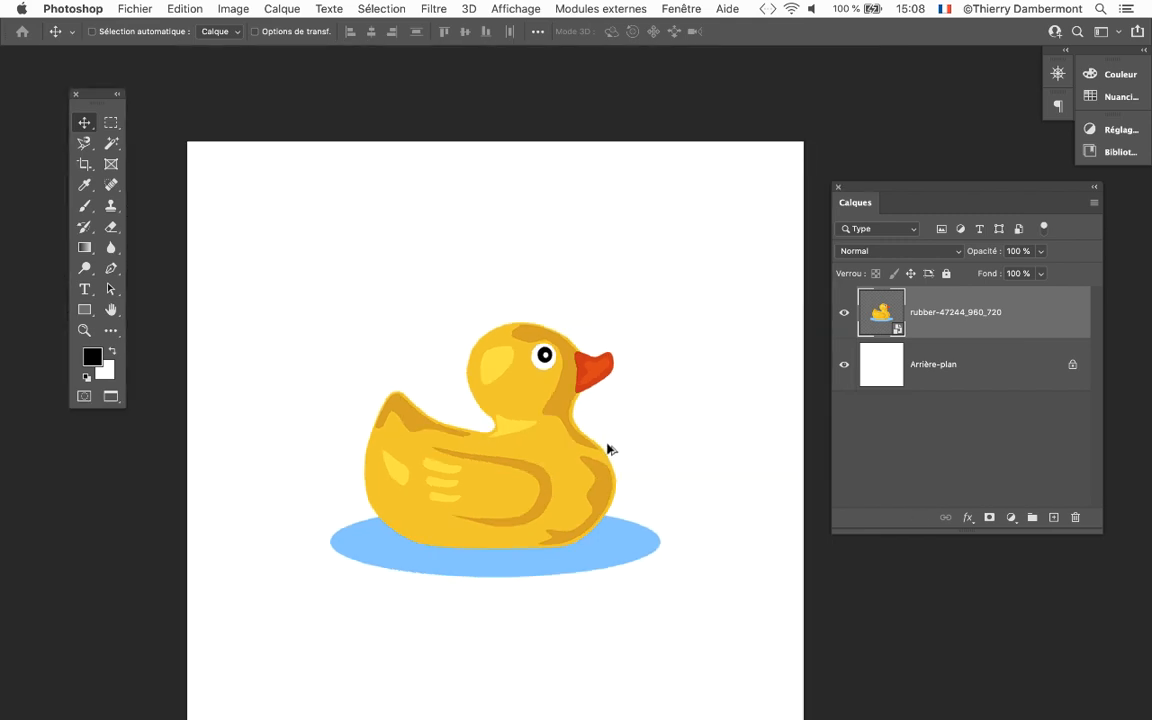
mouse_move(476, 388)
mouse_down()
mouse_move(467, 361)
mouse_move(468, 382)
mouse_up()
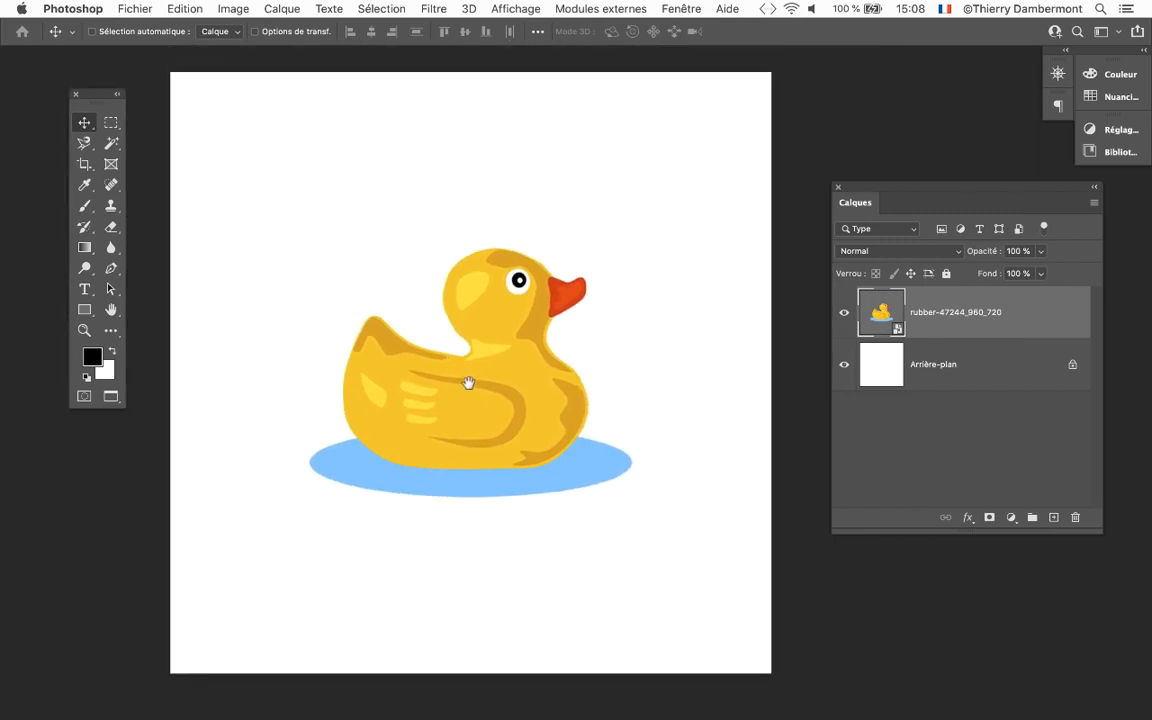